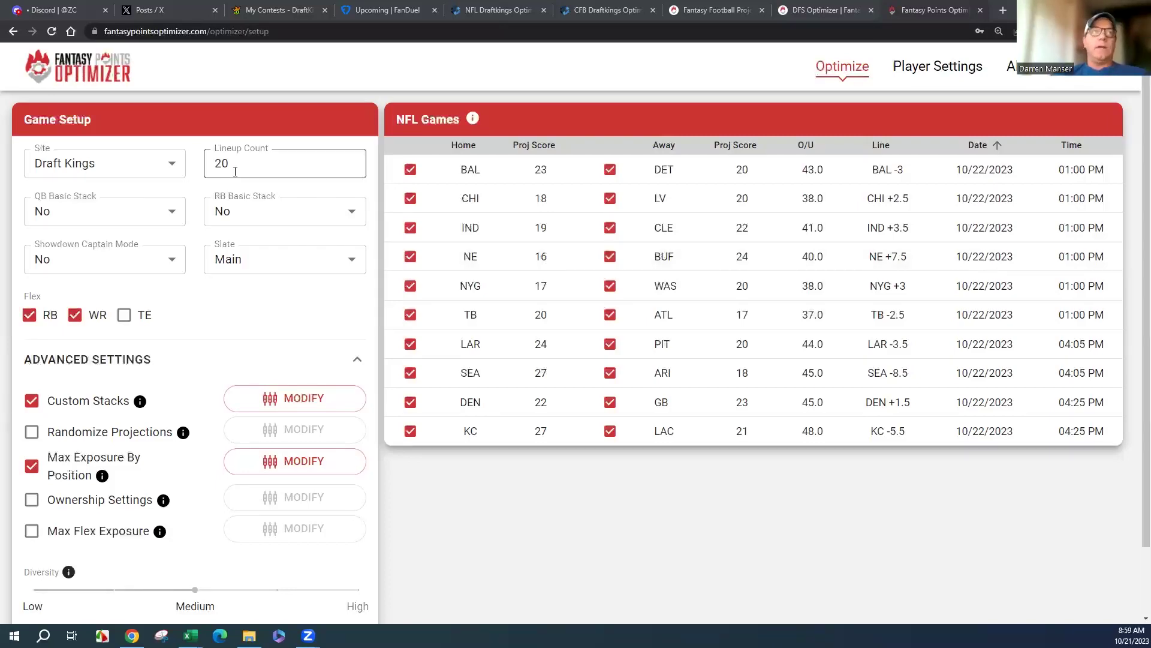
Step: Set the QB Basic Stack to With WR and add TE to the RB/WR flex options
{"action": "left_click", "coordinate": [167, 212]}
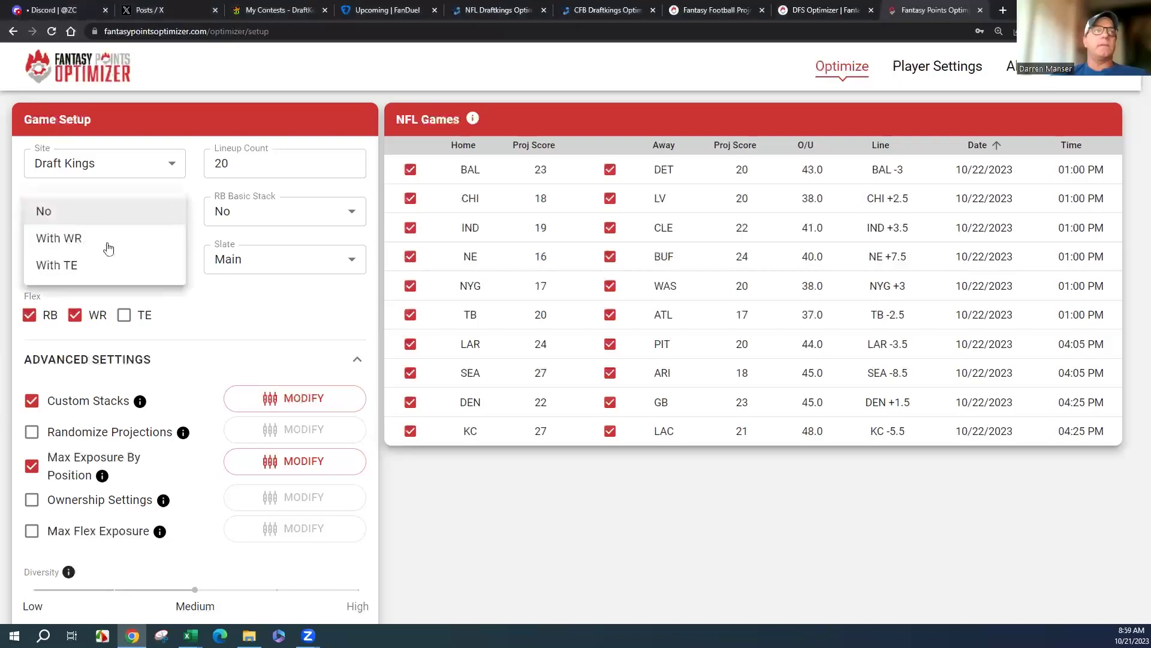
{"action": "left_click", "coordinate": [108, 247]}
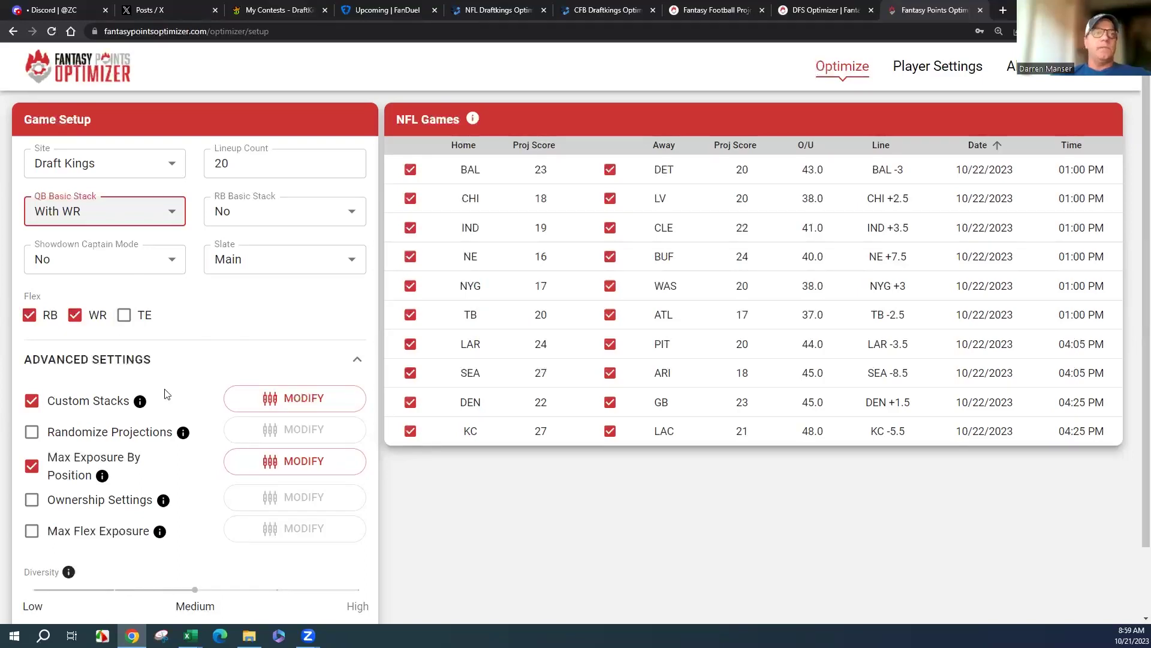
{"action": "left_click", "coordinate": [125, 316]}
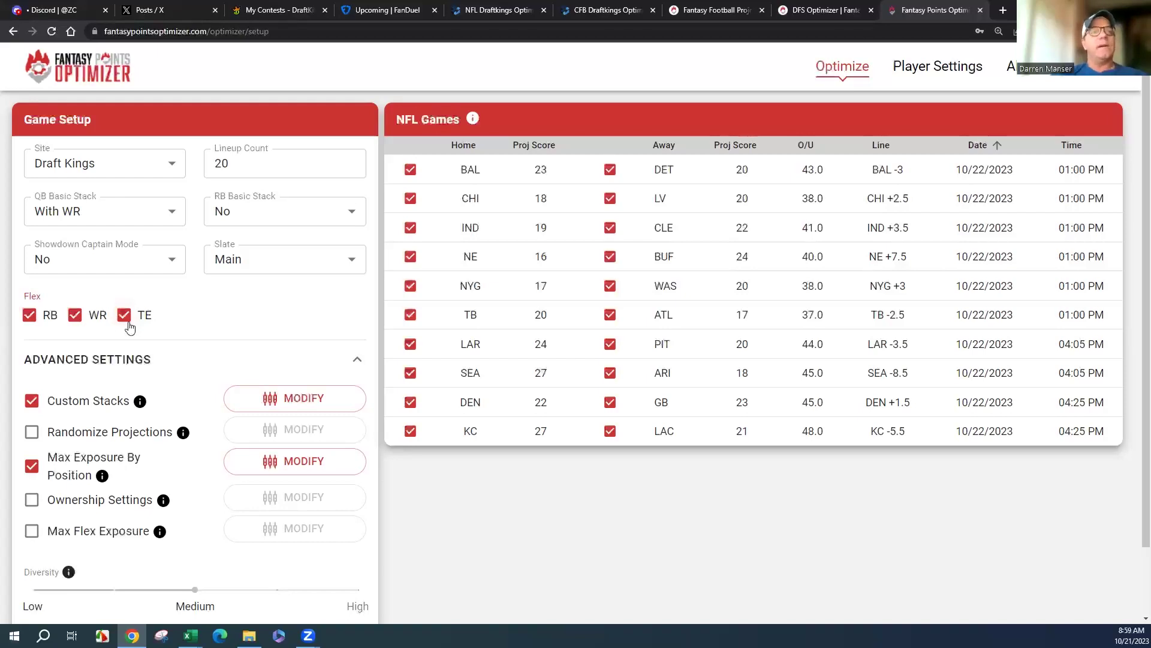
Step: Create 25% custom stacks: Lamar Jackson with Andrews, Flowers, St. Brown; Geno Smith with Lockett, Brown, Ertz
{"action": "left_click", "coordinate": [276, 398]}
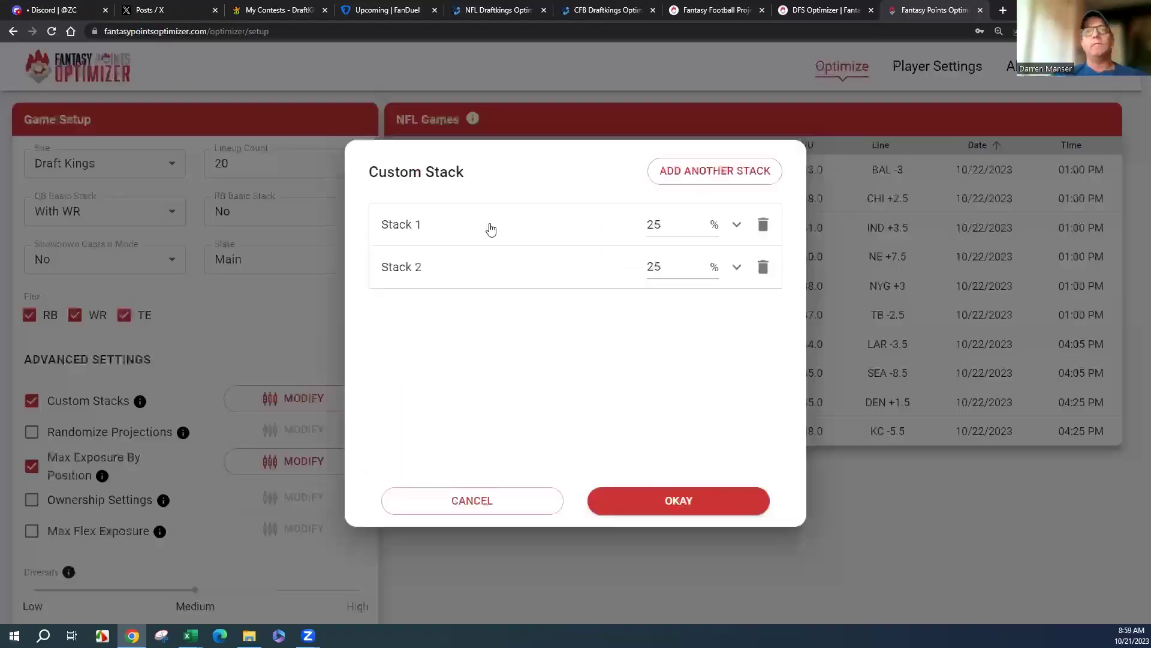
{"action": "left_click", "coordinate": [490, 226]}
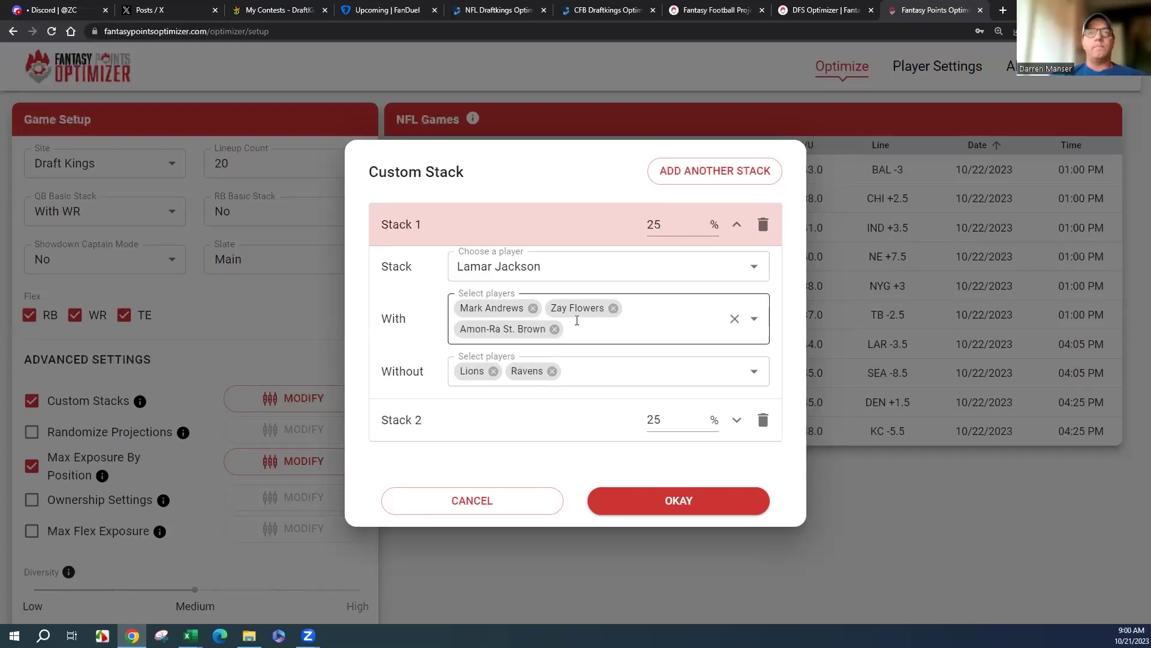
{"action": "left_click", "coordinate": [466, 426]}
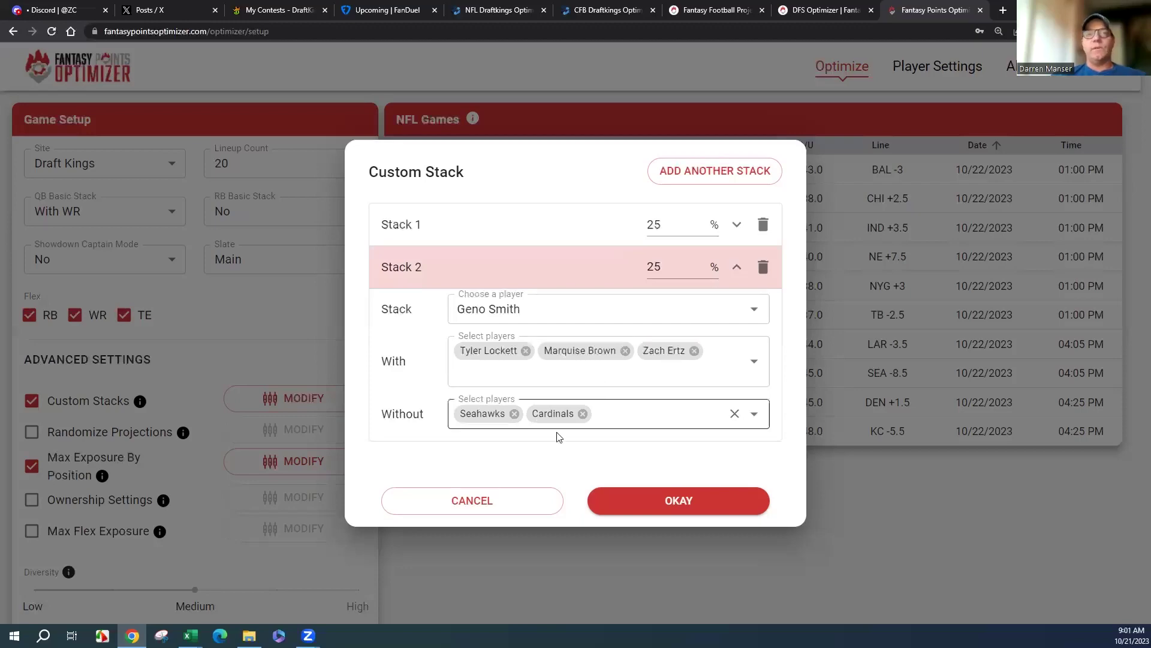
Step: Save the custom stacks and confirm exposure caps of QB 33%, RB 44%, WR 55%, TE and DST 35%
{"action": "left_click", "coordinate": [674, 506]}
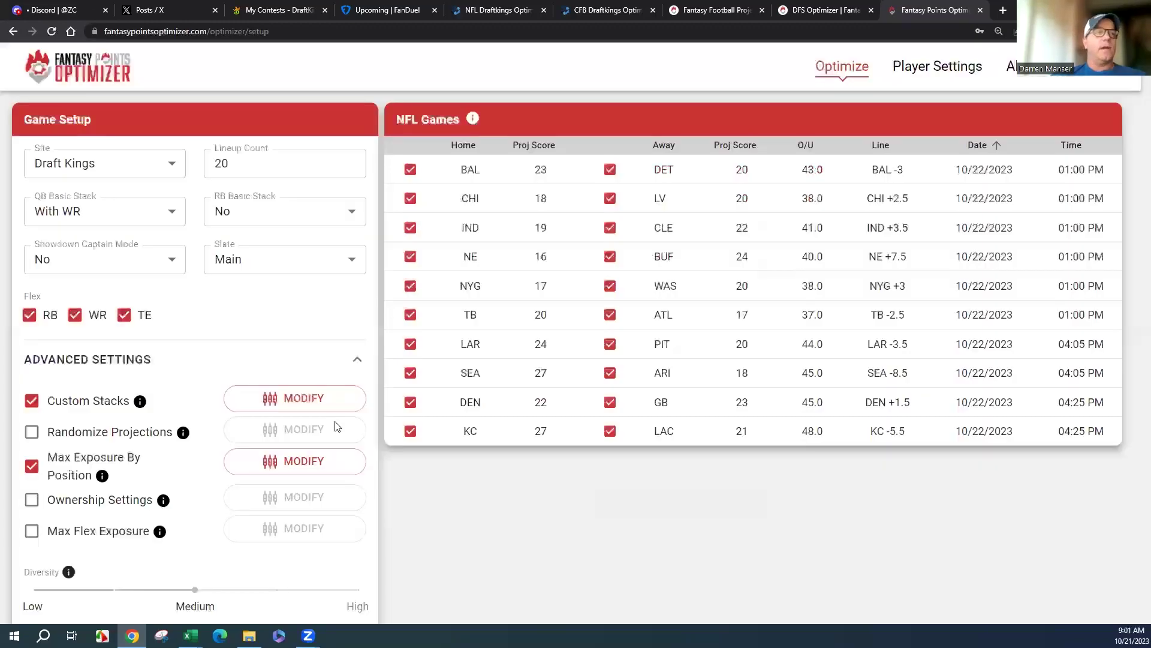
{"action": "left_click", "coordinate": [299, 462]}
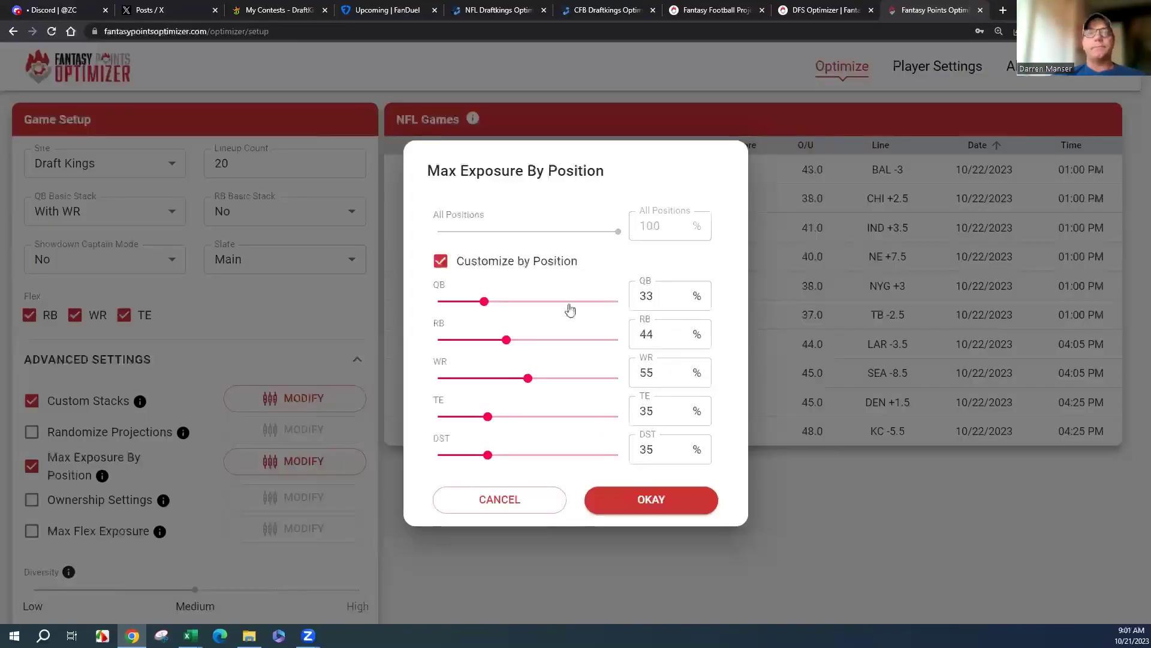
{"action": "left_click", "coordinate": [655, 503]}
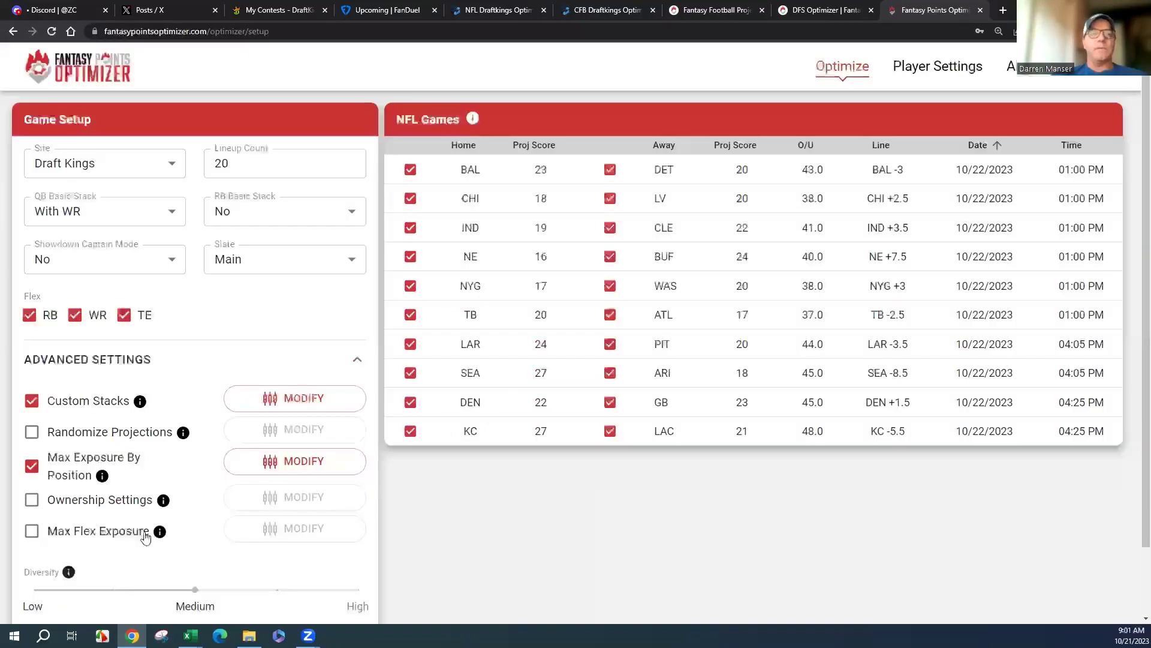
{"action": "left_click", "coordinate": [921, 77]}
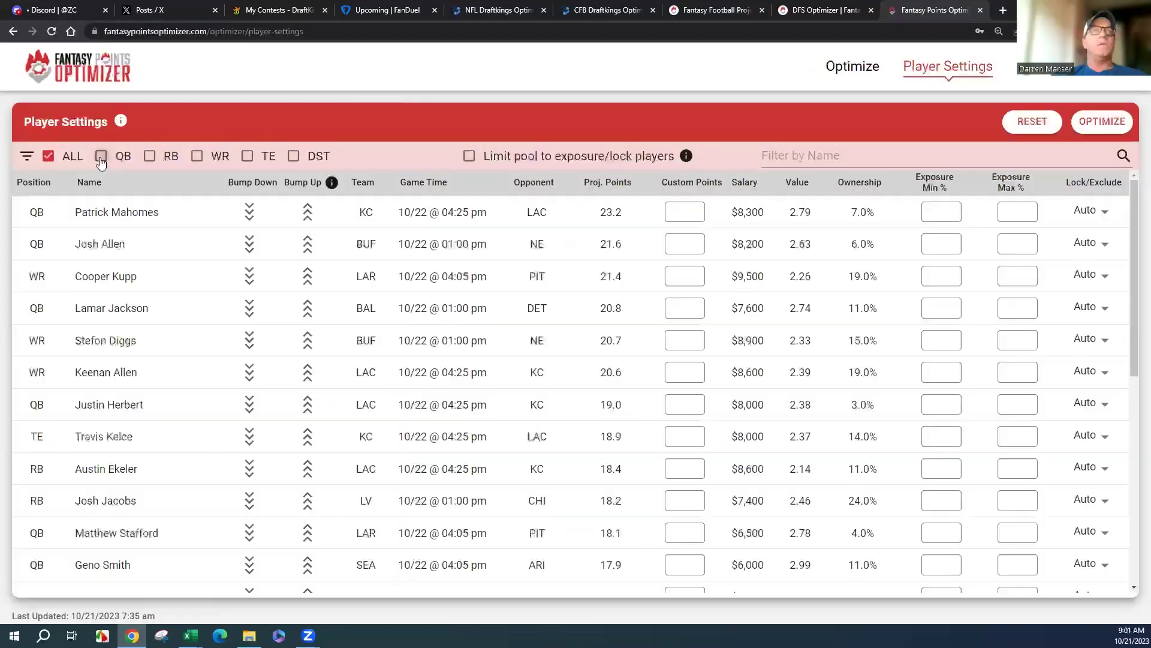
Step: Filter the player list to quarterbacks, sort them by Value descending, then clear the QB filter
{"action": "left_click", "coordinate": [101, 158]}
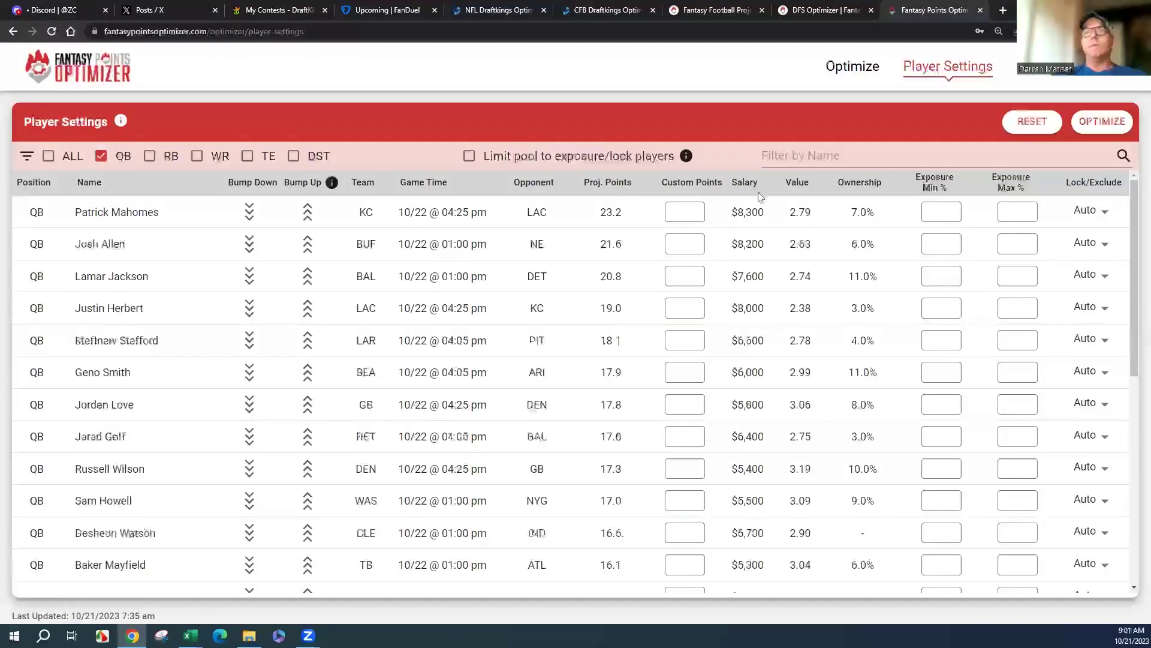
{"action": "left_click", "coordinate": [799, 183]}
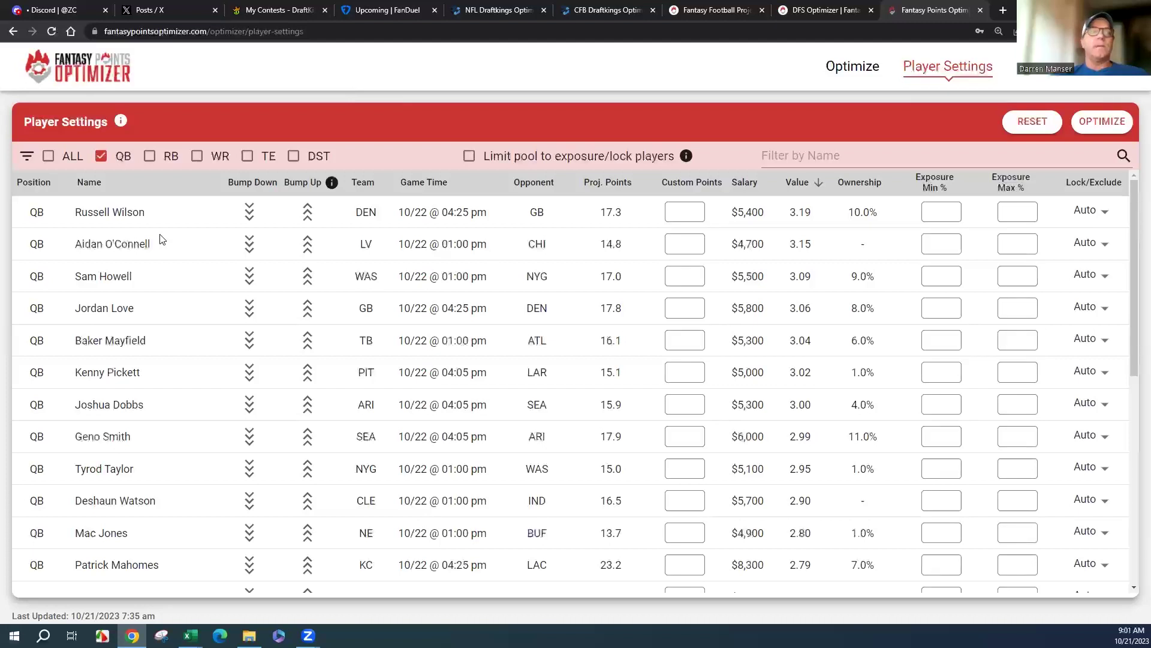
{"action": "left_click", "coordinate": [101, 156]}
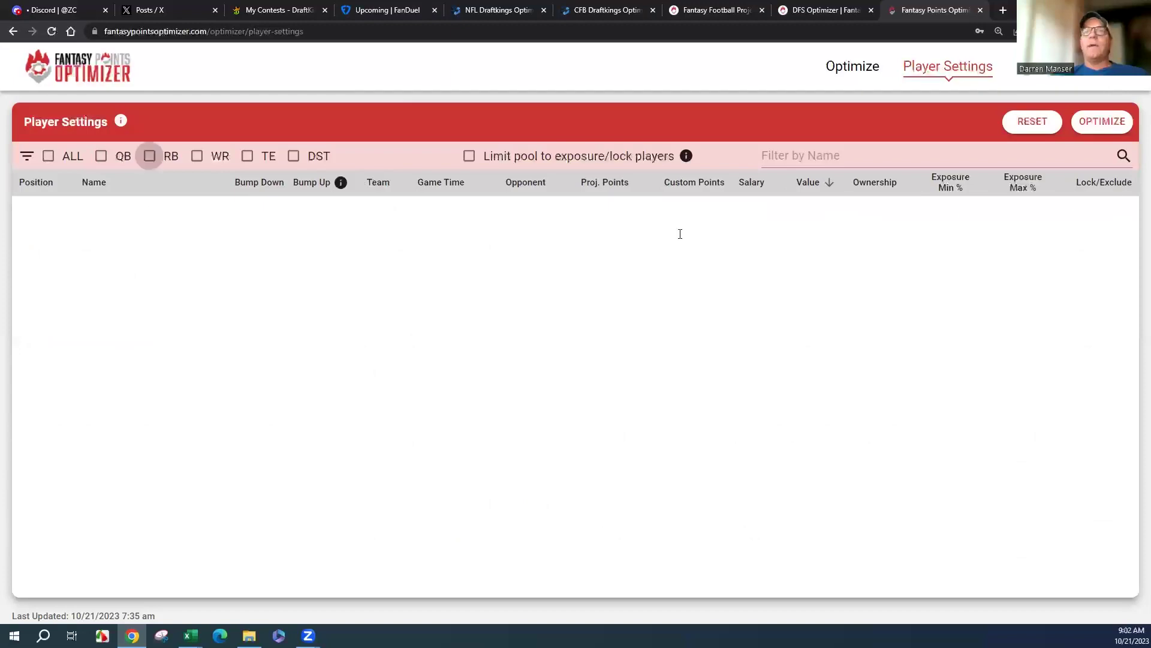
Step: Show only running backs, sorted by Value from highest to lowest
{"action": "key", "text": "space"}
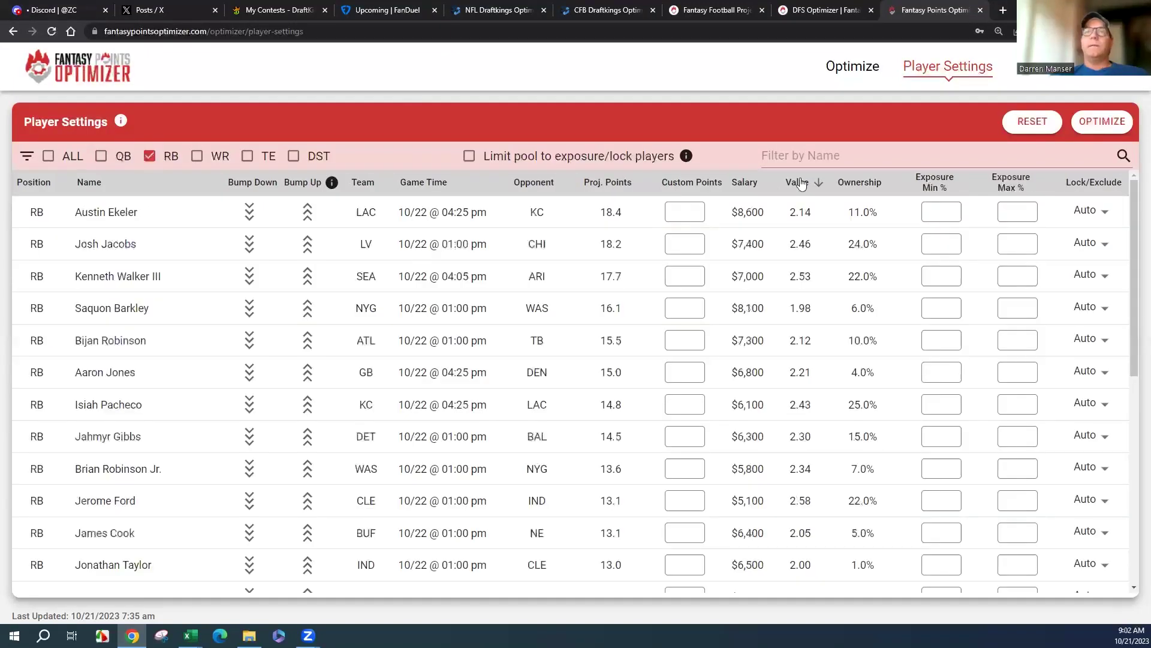
{"action": "left_click", "coordinate": [801, 183]}
{"action": "left_click", "coordinate": [801, 183]}
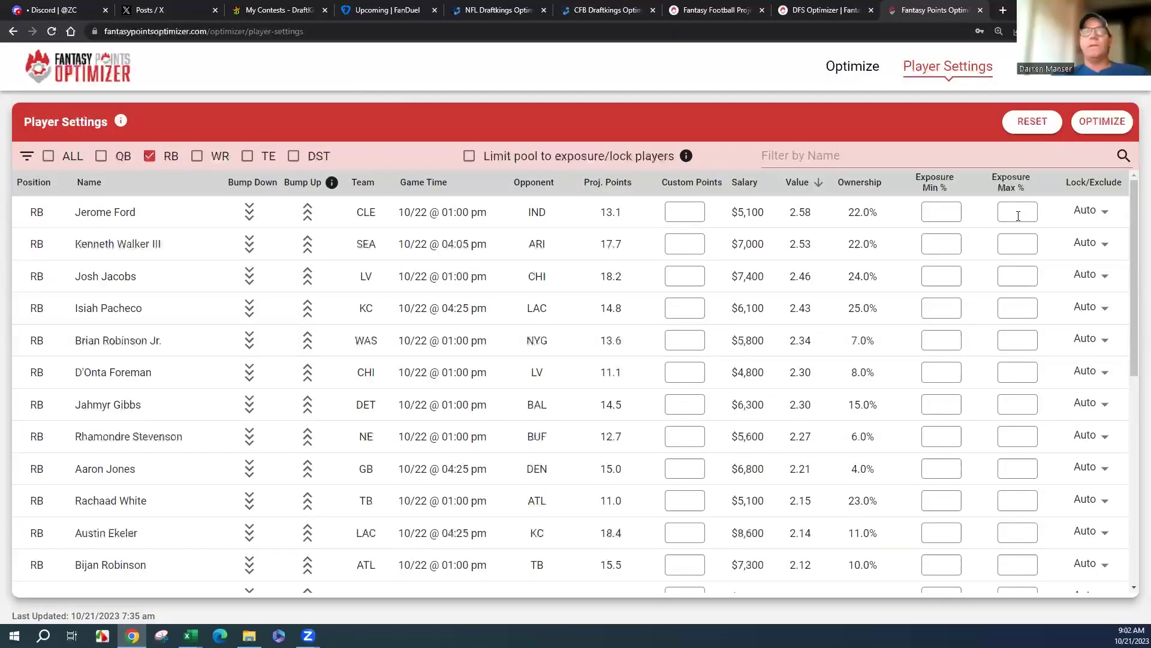
Step: Give Jerome Ford 20% minimum and 45% maximum exposure, then filter to wide receivers only
{"action": "left_click", "coordinate": [943, 209]}
{"action": "type", "text": "20"}
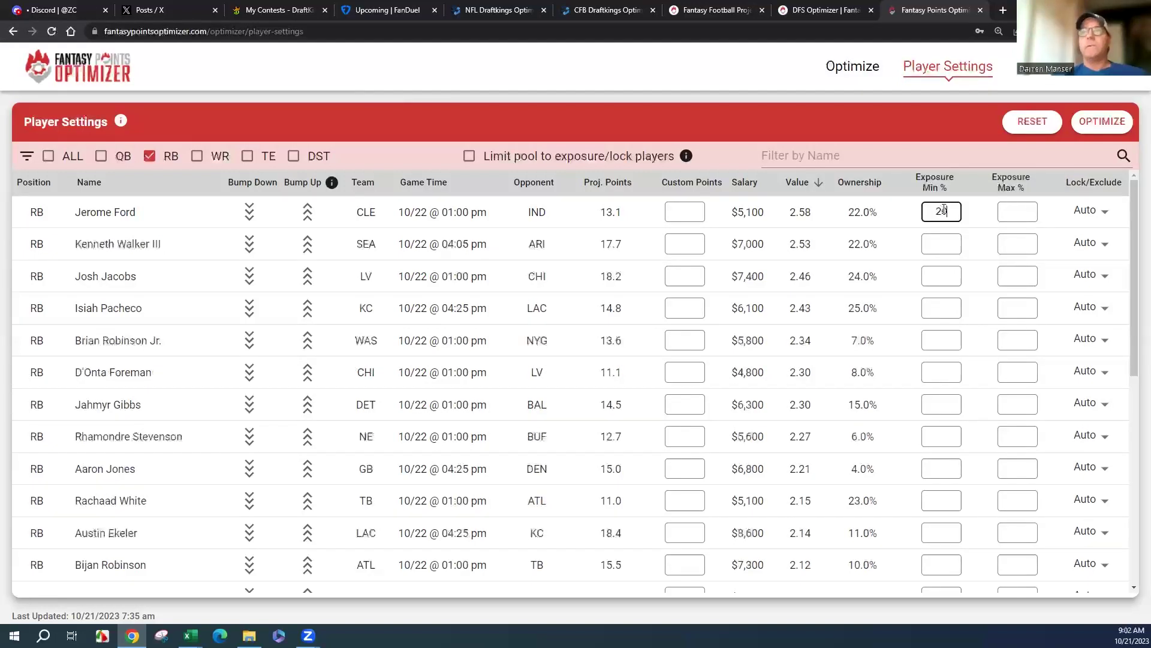
{"action": "left_click", "coordinate": [1018, 212]}
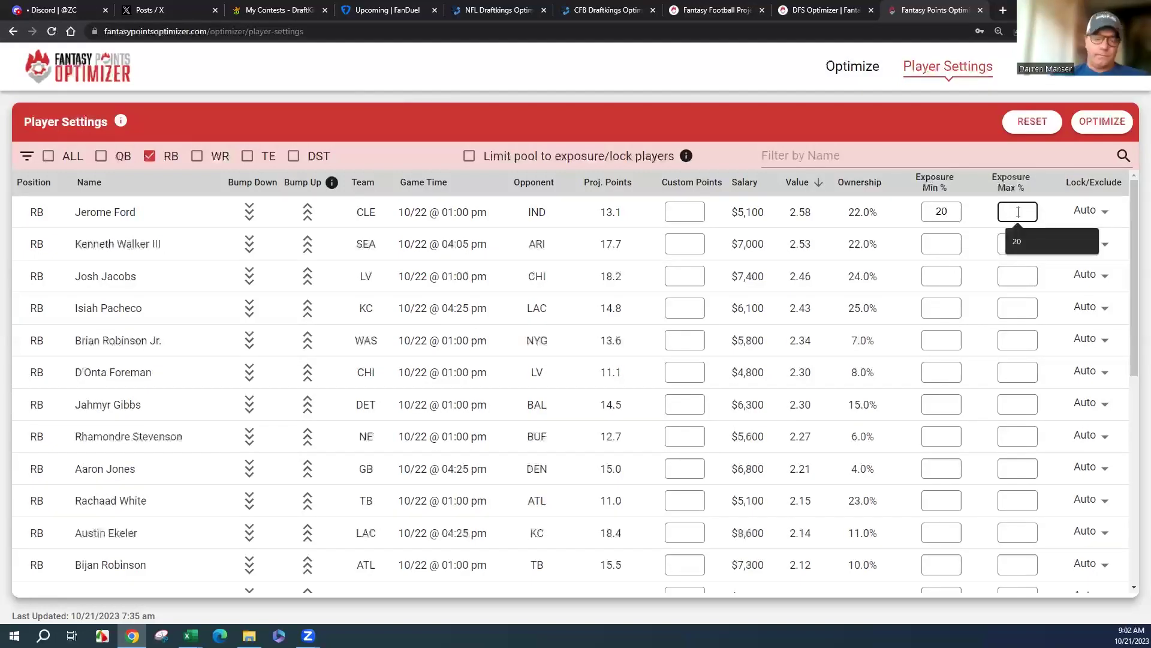
{"action": "type", "text": "45"}
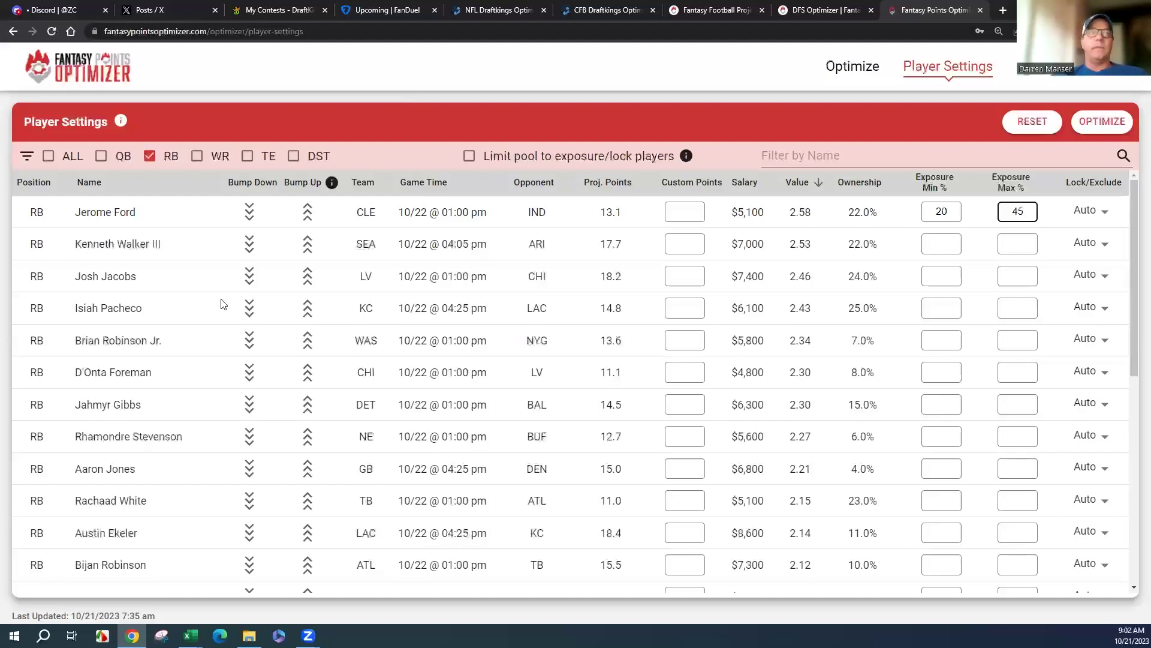
{"action": "left_click", "coordinate": [150, 157]}
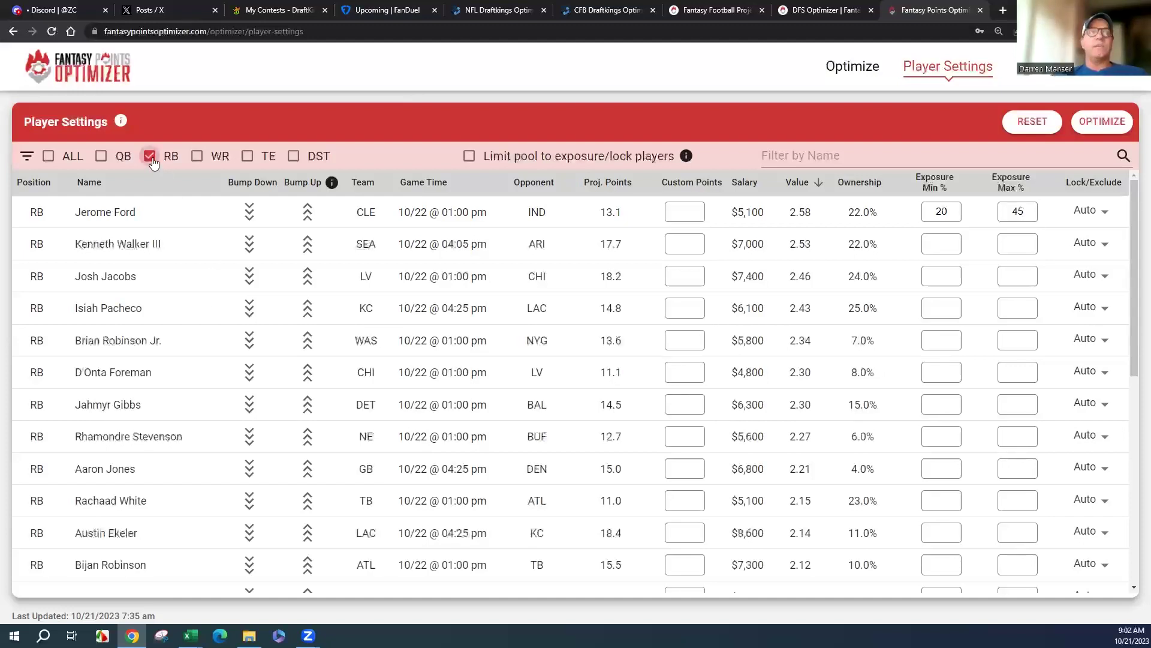
{"action": "left_click", "coordinate": [195, 157]}
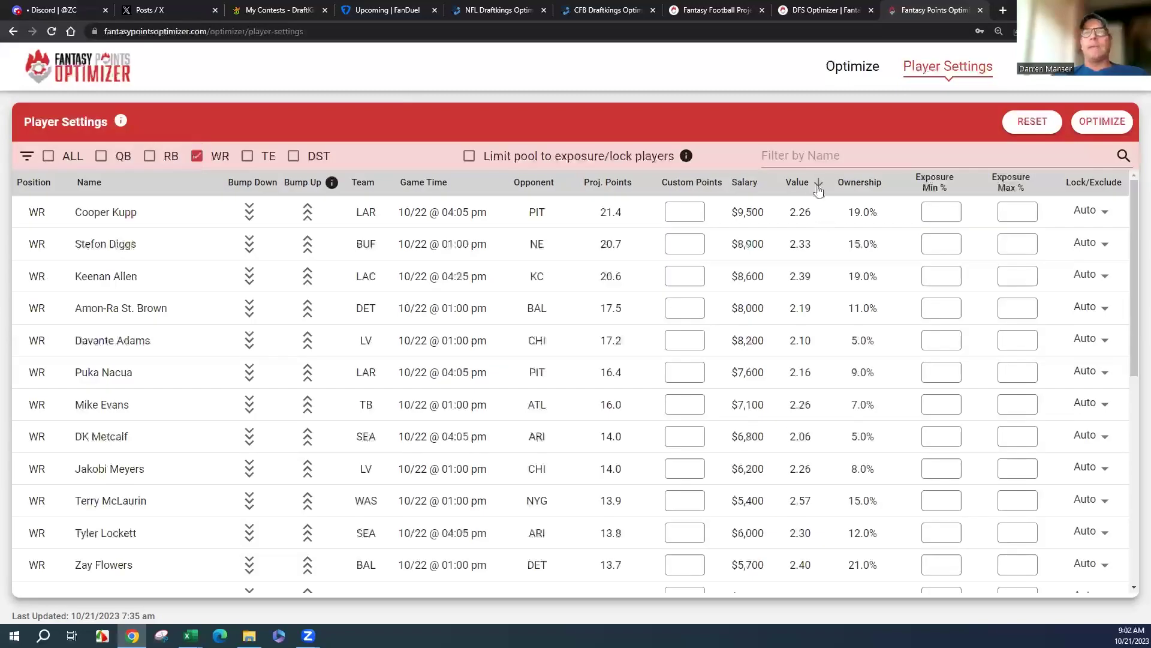
Step: Rank wide receivers by Value descending, then switch the filter to tight ends sorted by Value
{"action": "left_click", "coordinate": [810, 187]}
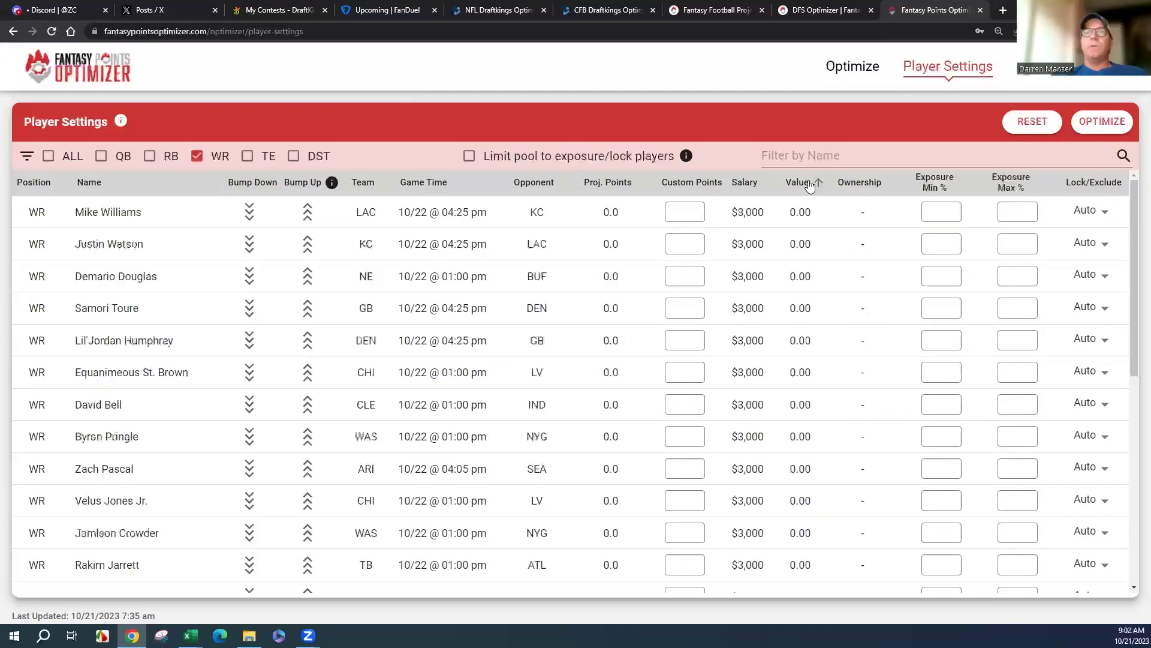
{"action": "left_click", "coordinate": [810, 187]}
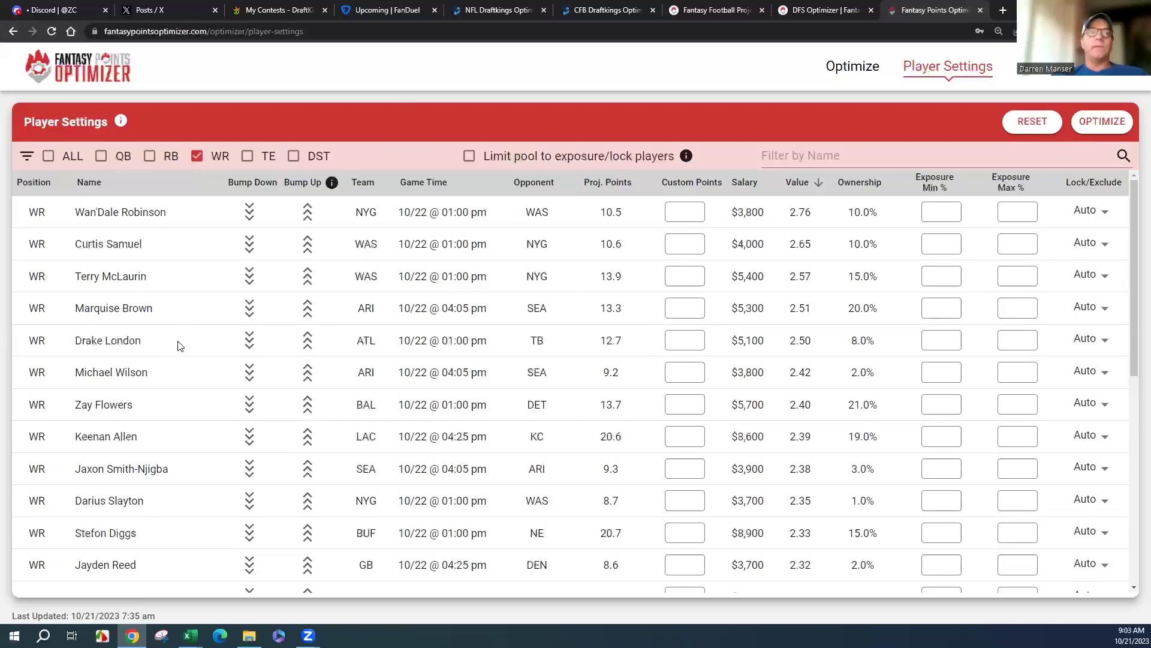
{"action": "left_click", "coordinate": [198, 157]}
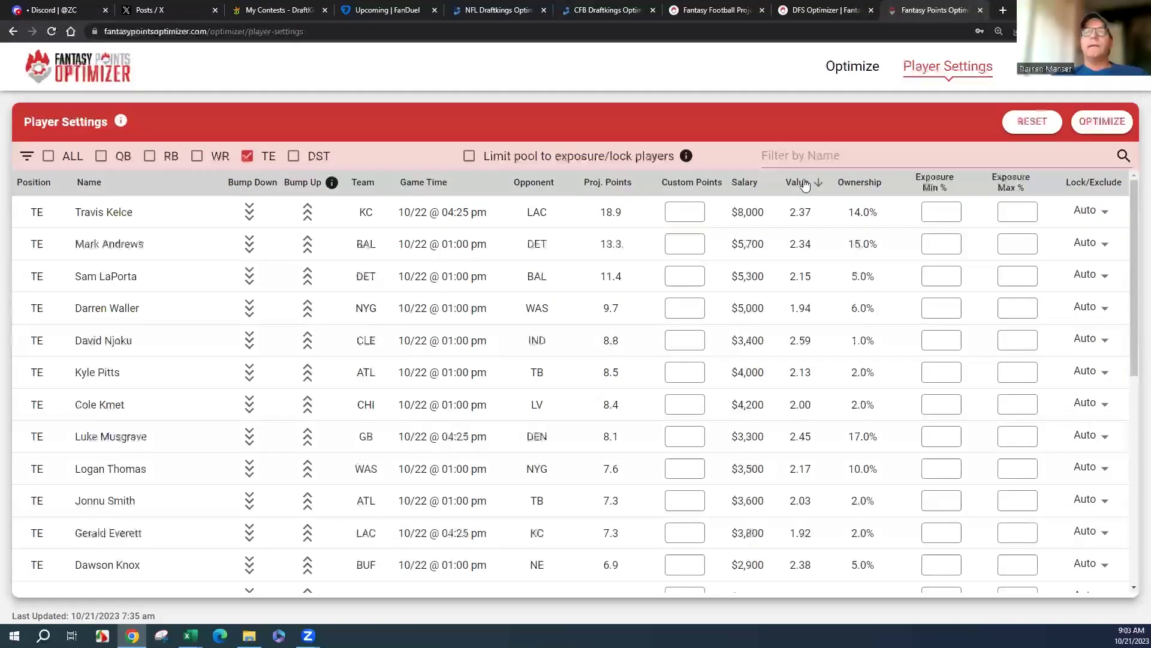
{"action": "left_click", "coordinate": [798, 182]}
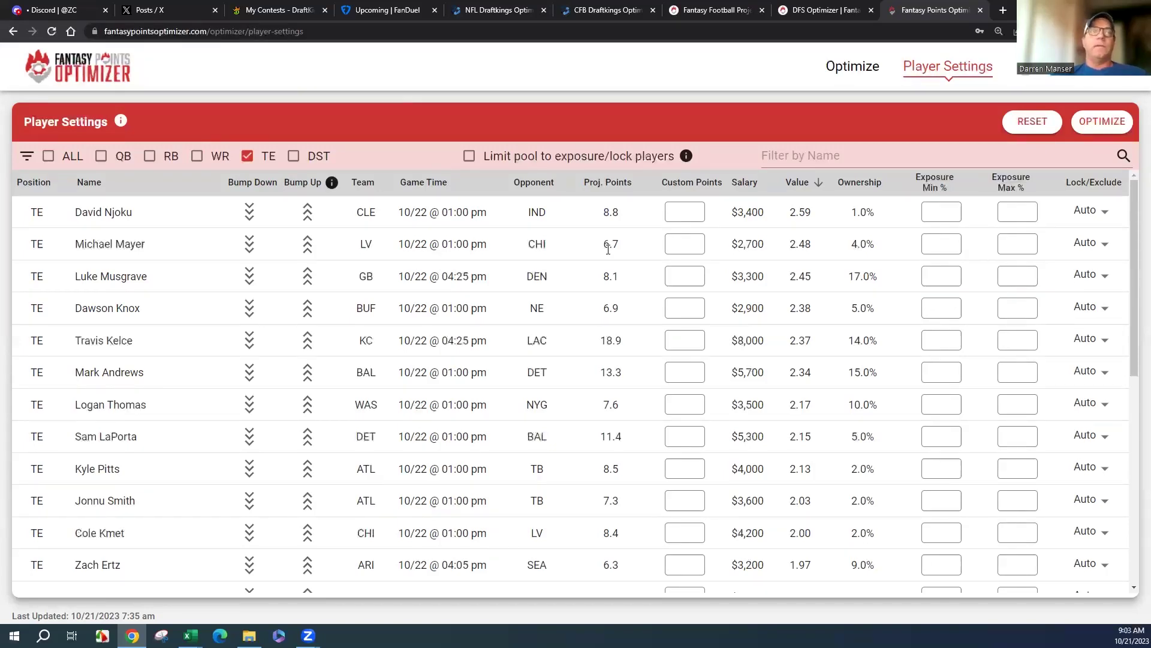
Step: Clear the tight end filter and return to the setup page with the 20-lineup settings
{"action": "left_click", "coordinate": [250, 163]}
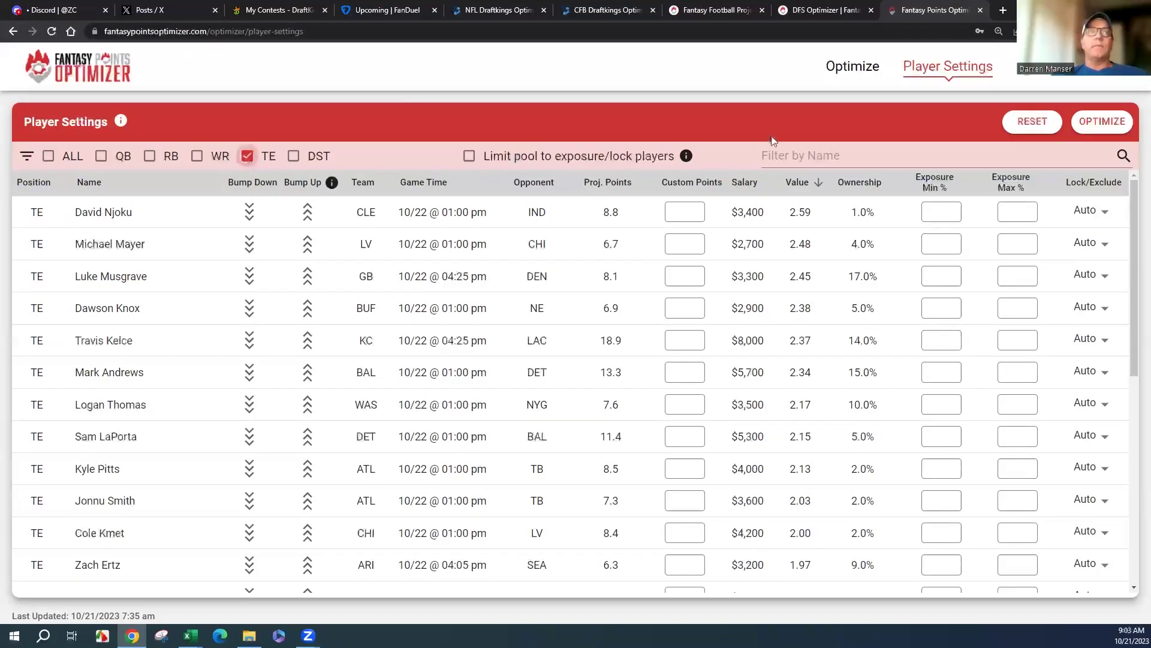
{"action": "left_click", "coordinate": [858, 71]}
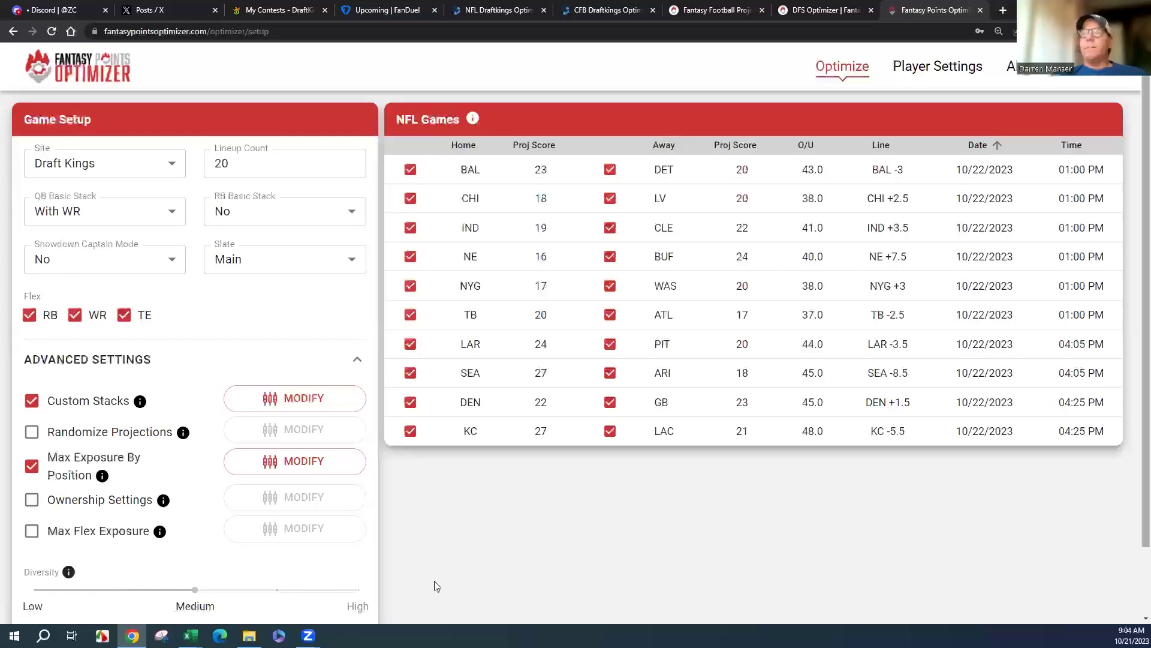
{"action": "scroll", "coordinate": [434, 580], "scroll_direction": "down", "scroll_amount": 1}
Step: Run the optimizer to build the 20 lineups and browse the team results past Team 7
{"action": "left_click", "coordinate": [319, 571]}
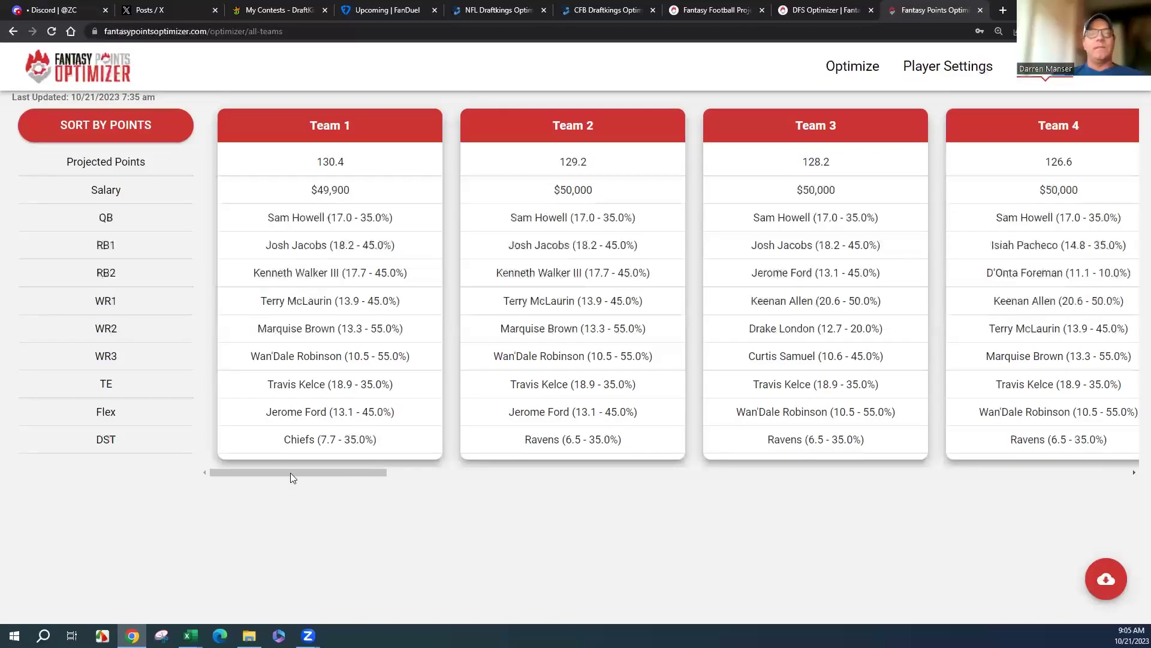
{"action": "left_click_drag", "start_coordinate": [361, 472], "coordinate": [439, 473]}
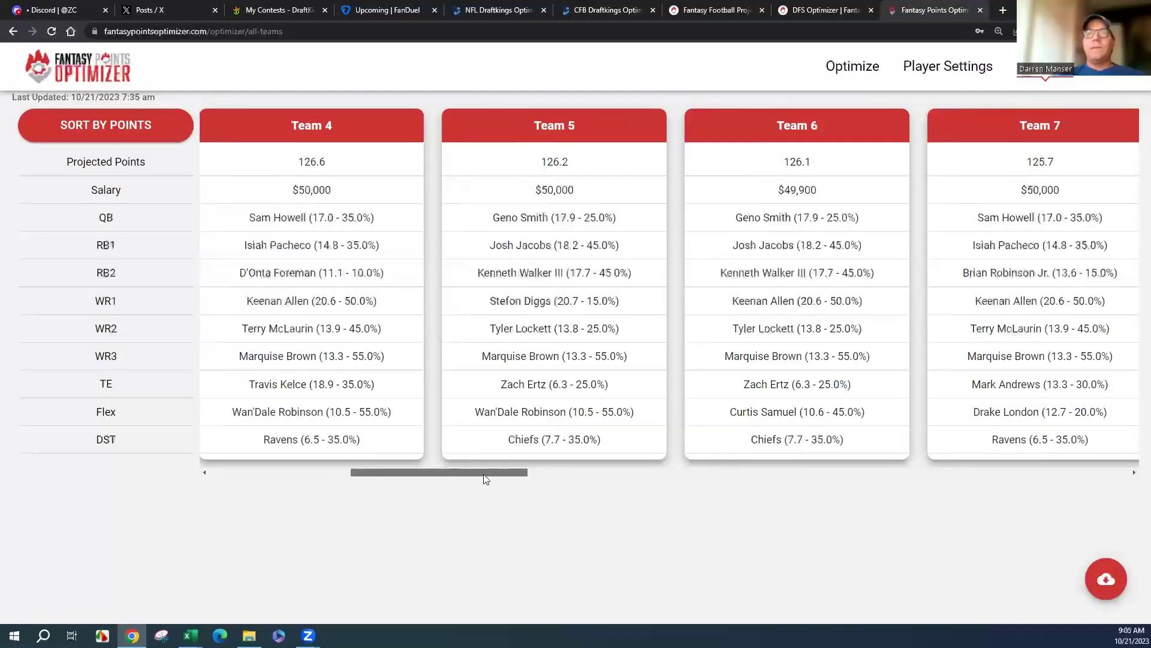
{"action": "scroll", "coordinate": [483, 474], "scroll_direction": "right", "scroll_amount": 3}
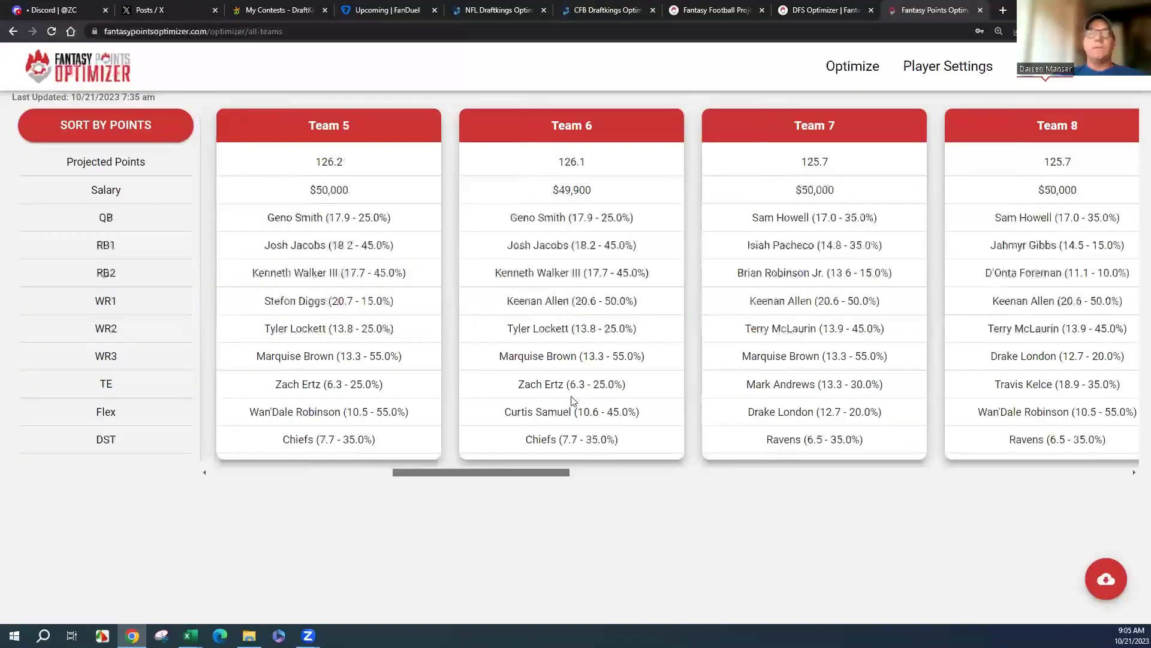
Step: Scroll the lineup table right to view the final lineups, Teams 17 to 20
{"action": "scroll", "coordinate": [478, 473], "scroll_direction": "right", "scroll_amount": 5}
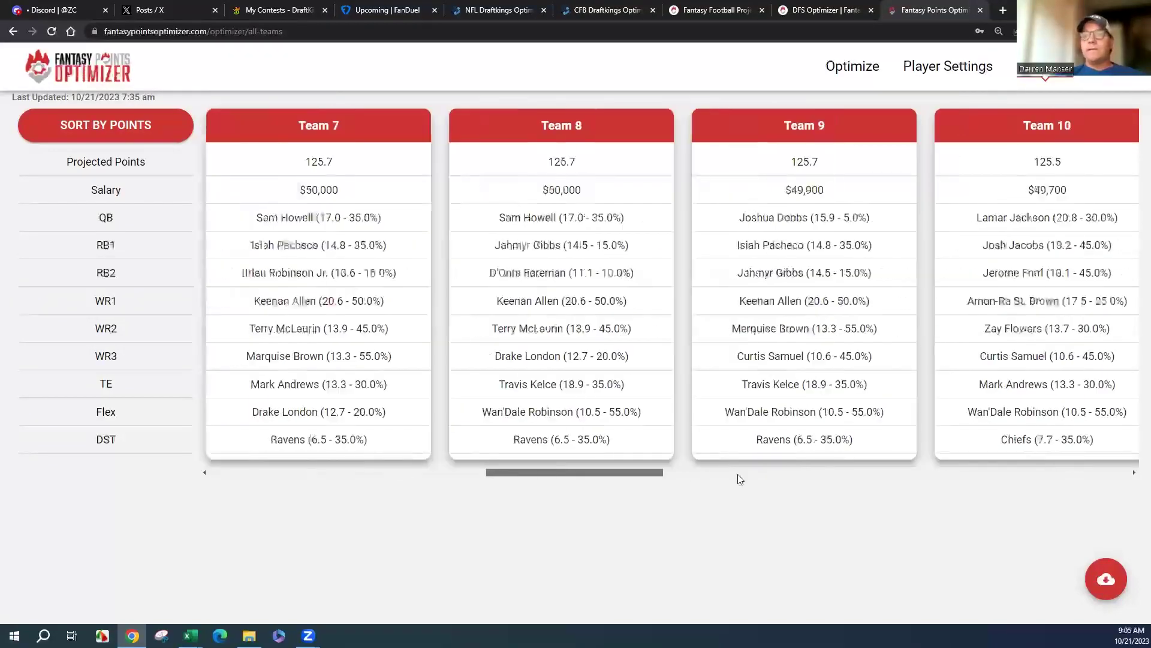
{"action": "left_click", "coordinate": [738, 475]}
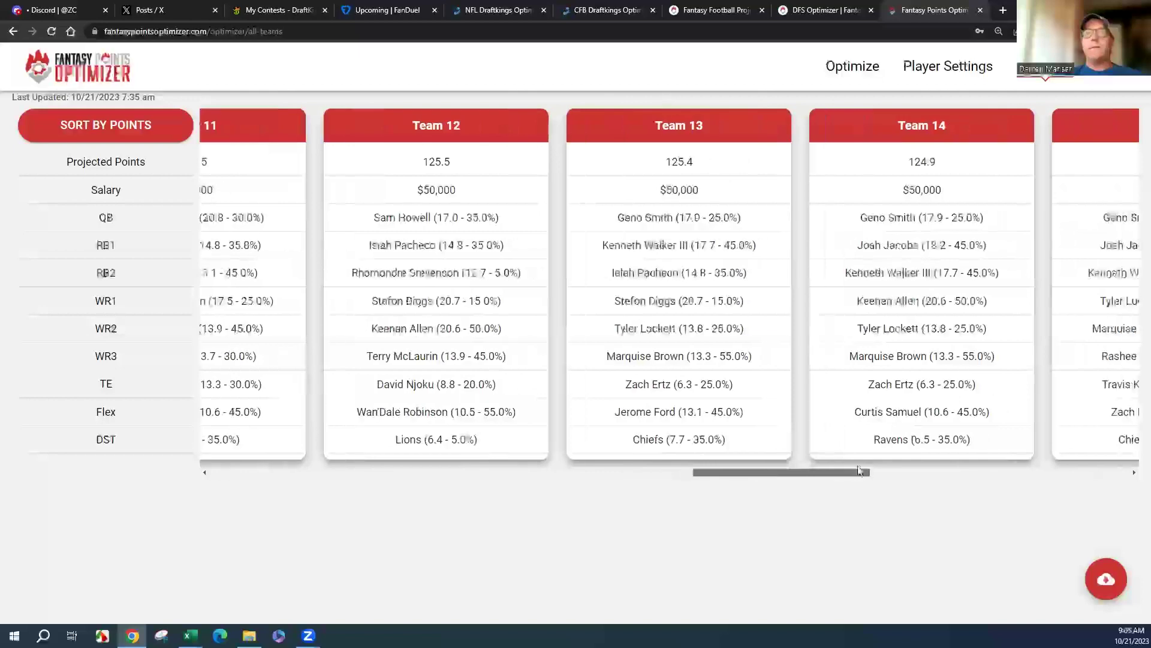
{"action": "scroll", "coordinate": [859, 470], "scroll_direction": "right", "scroll_amount": 10}
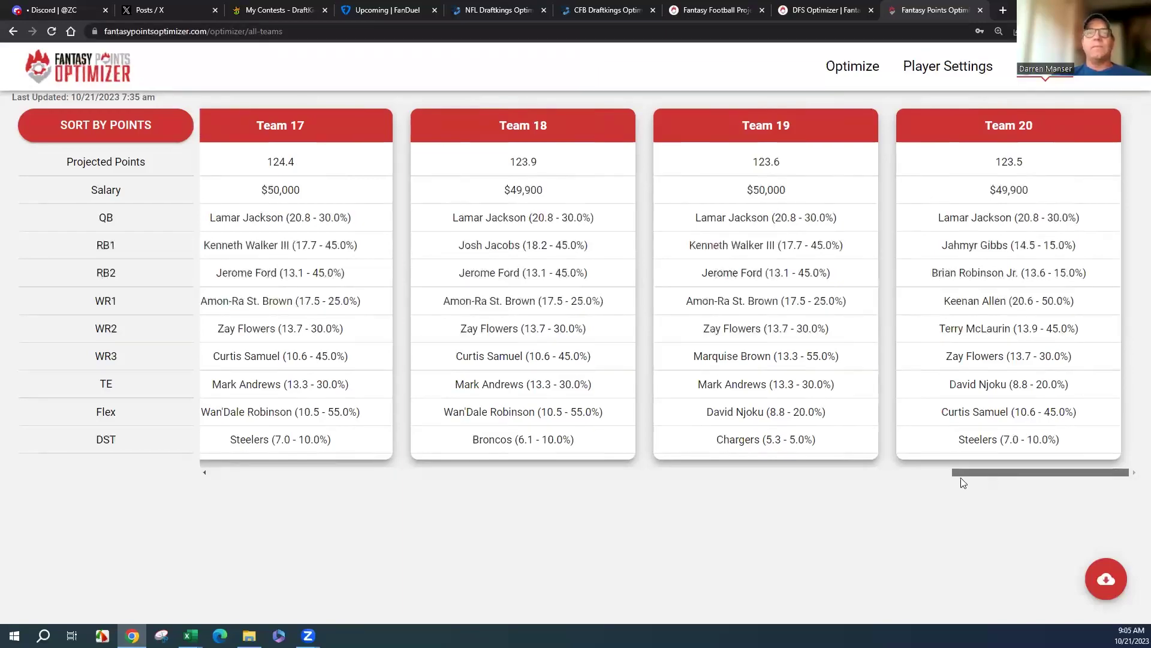
{"action": "scroll", "coordinate": [963, 483], "scroll_direction": "left", "scroll_amount": 3}
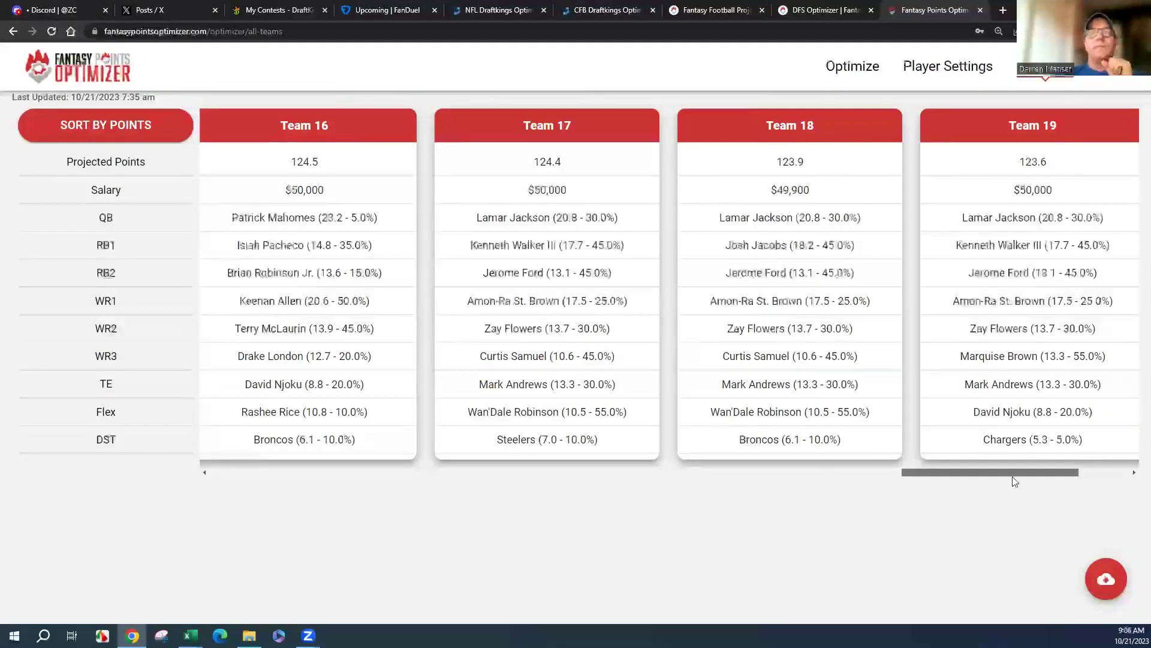
Step: Scroll the lineup table back left until Team 1, projecting 130.4 points, is first
{"action": "scroll", "coordinate": [969, 478], "scroll_direction": "left", "scroll_amount": 5}
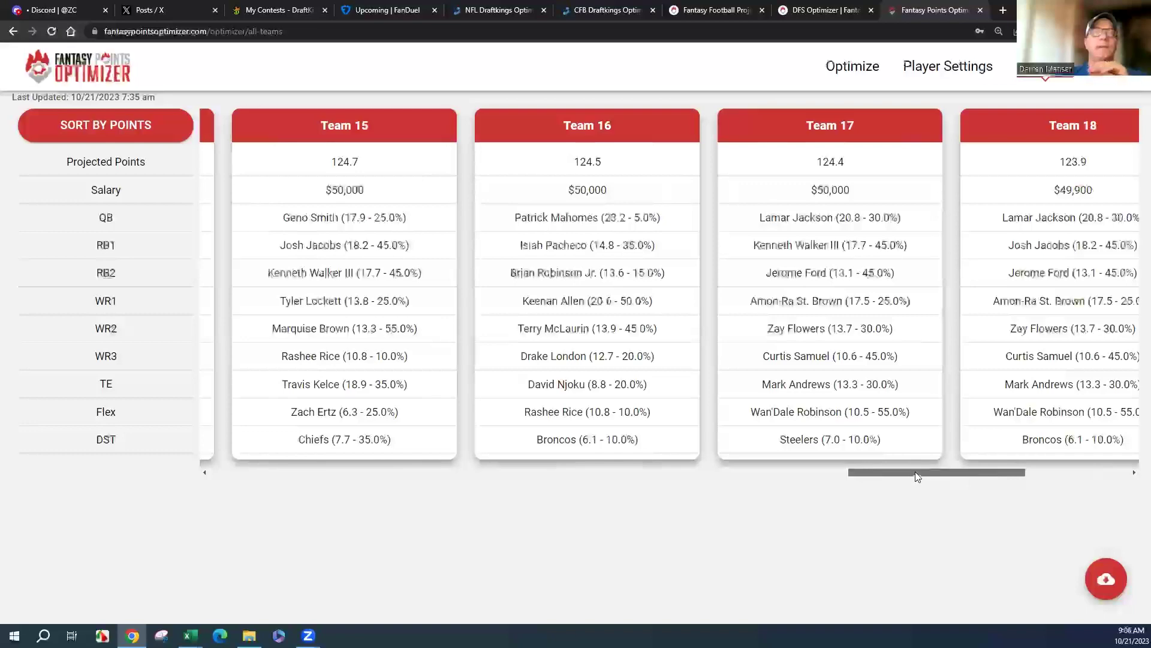
{"action": "scroll", "coordinate": [915, 471], "scroll_direction": "left", "scroll_amount": 3}
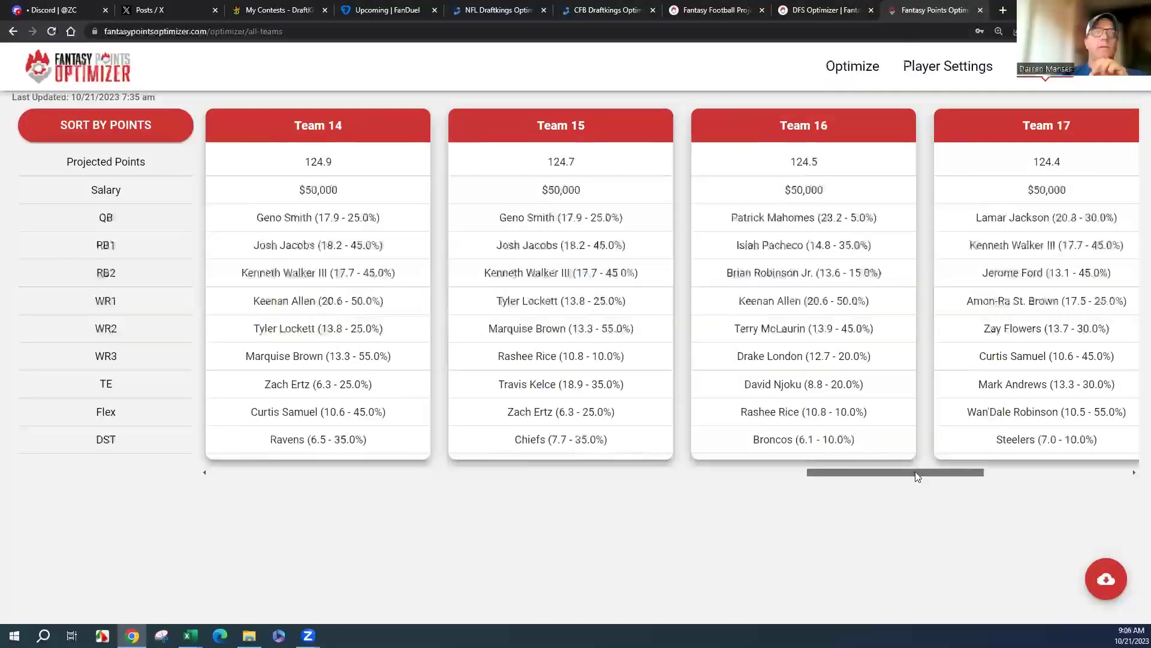
{"action": "scroll", "coordinate": [869, 477], "scroll_direction": "left", "scroll_amount": 3}
{"action": "left_click_drag", "start_coordinate": [867, 471], "coordinate": [1067, 473]}
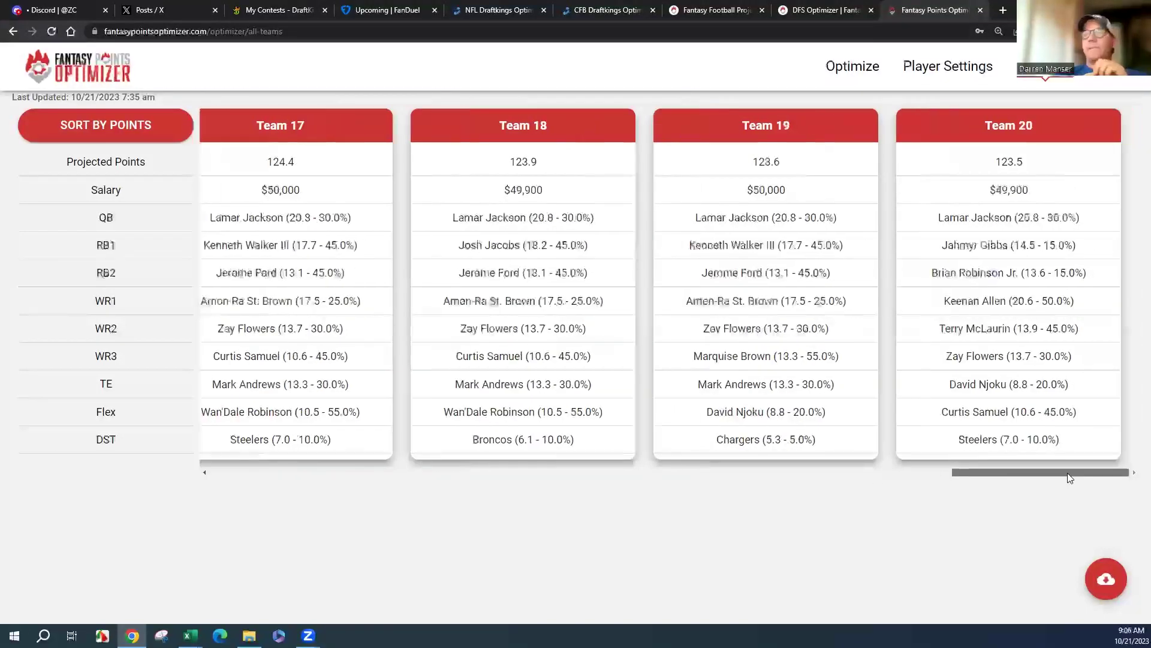
{"action": "left_click", "coordinate": [862, 474]}
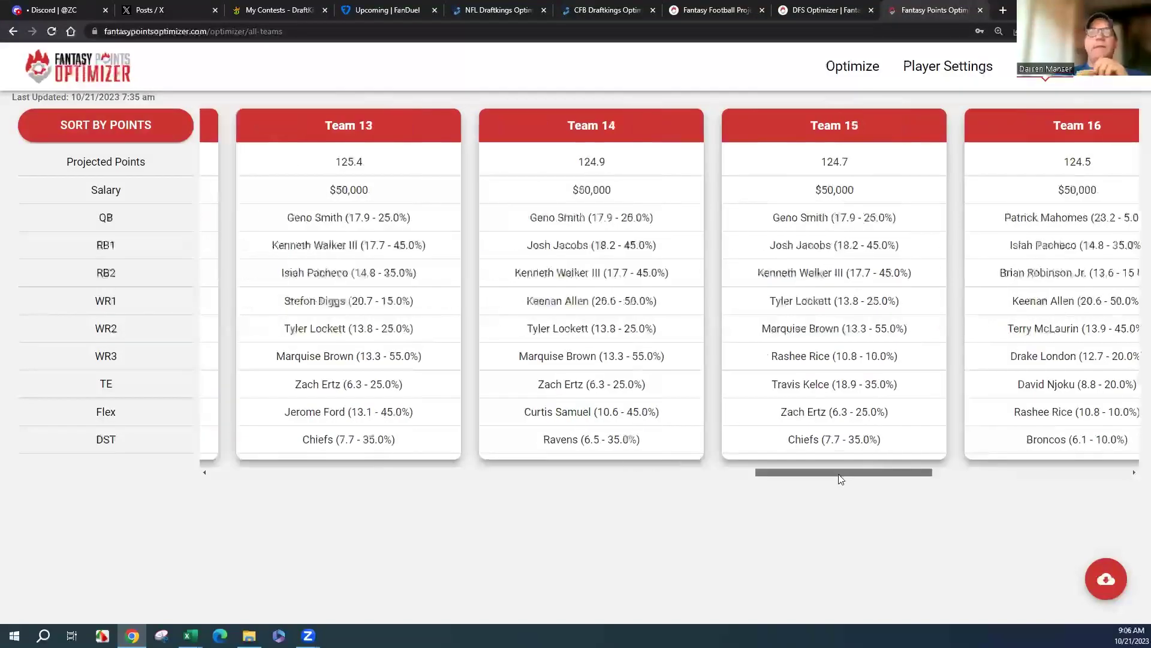
{"action": "left_click", "coordinate": [386, 475]}
{"action": "left_click", "coordinate": [240, 472]}
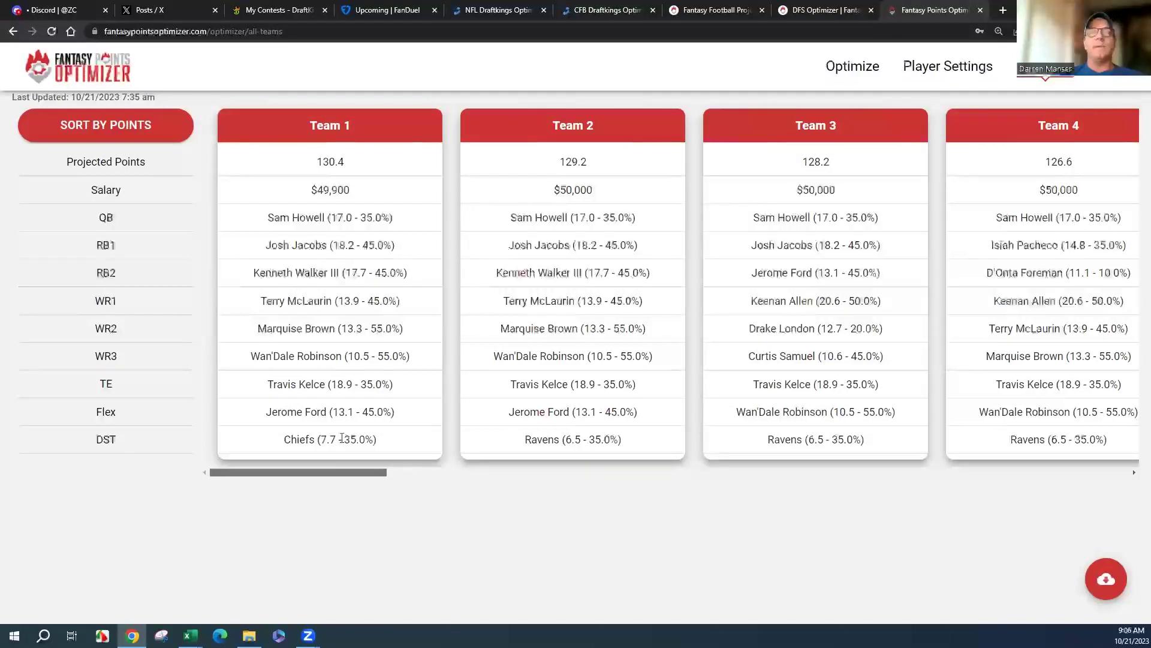
{"action": "left_click_drag", "start_coordinate": [329, 473], "coordinate": [226, 473]}
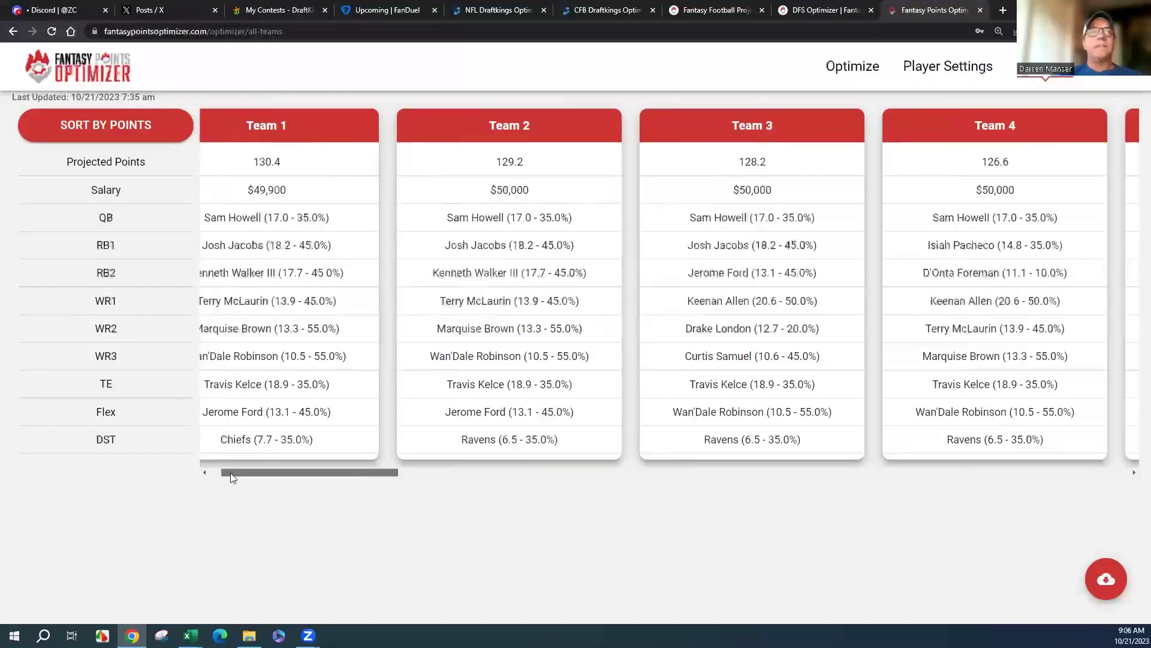